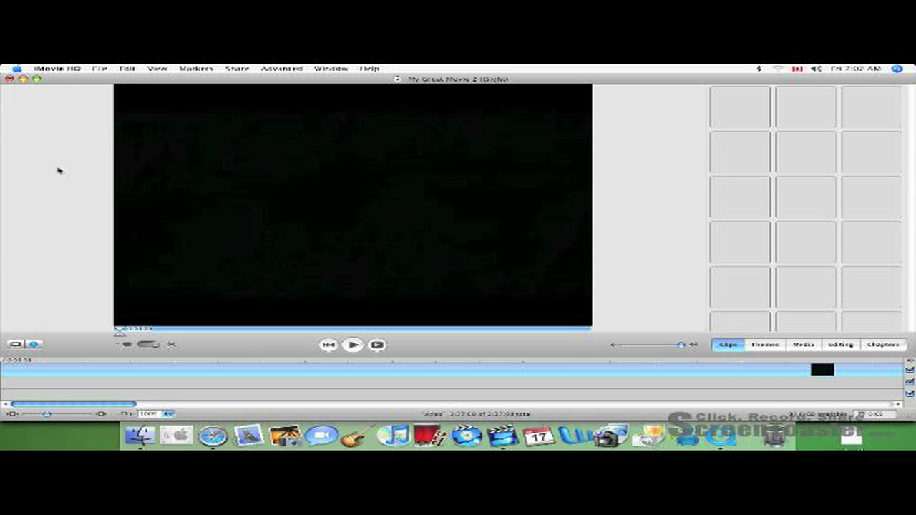
Step: Select the movie clip and share it as a QuickTime movie using Expert Settings compression
key("super+shift+a")
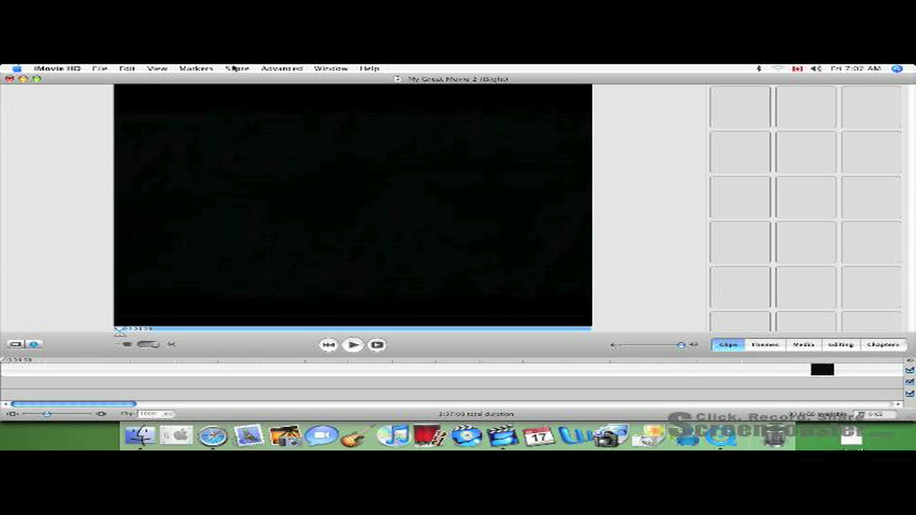
left_click(206, 369)
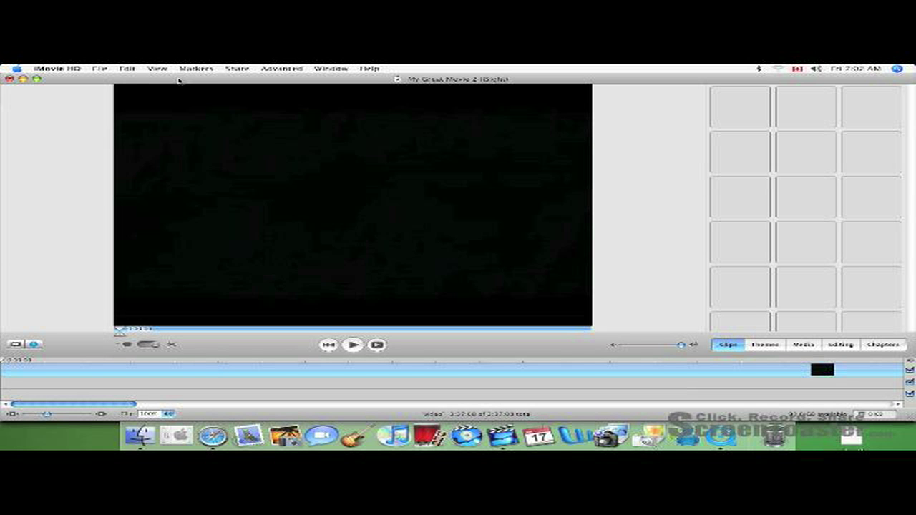
left_click(238, 68)
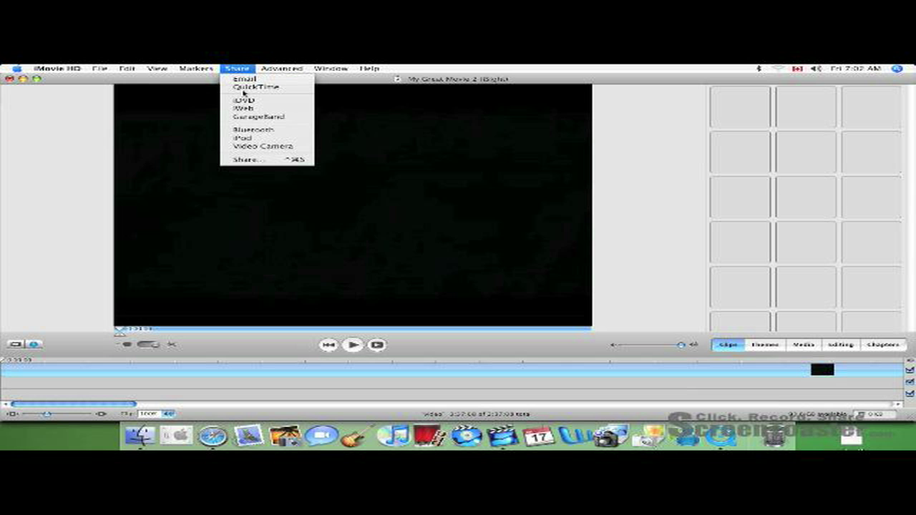
left_click(245, 87)
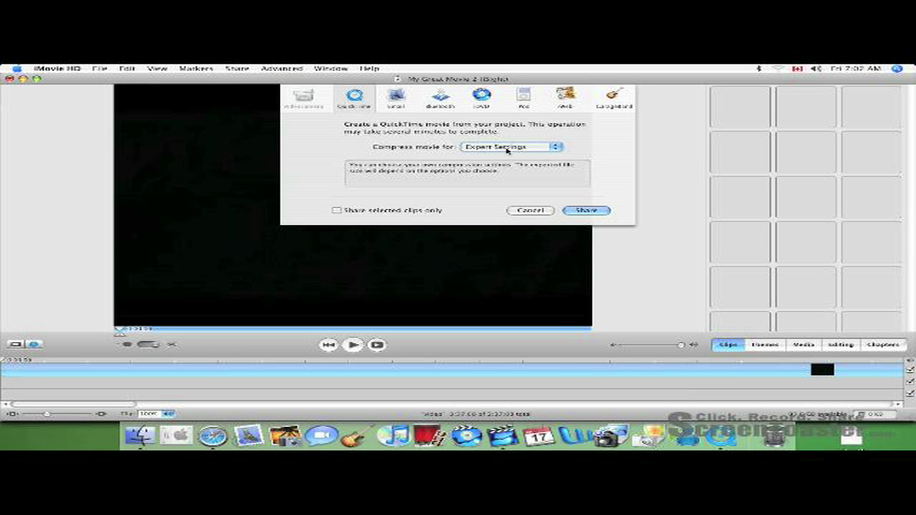
left_click(506, 150)
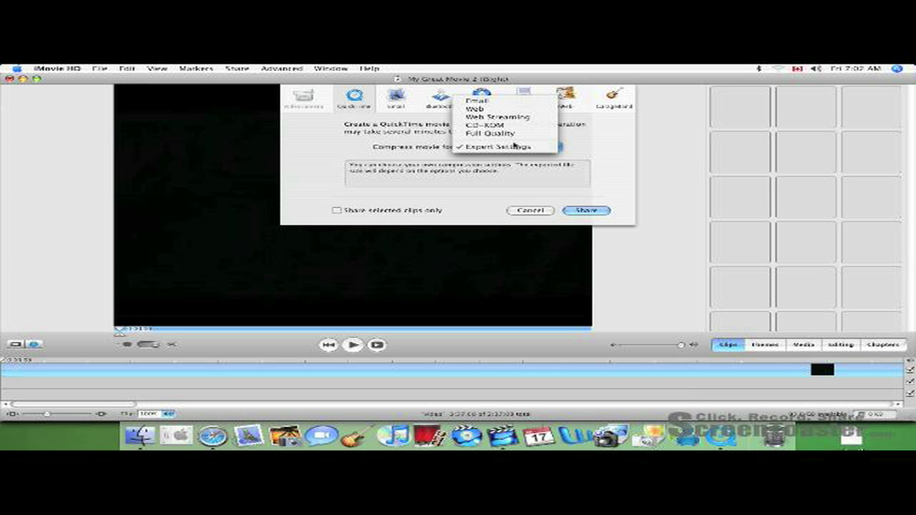
left_click(516, 147)
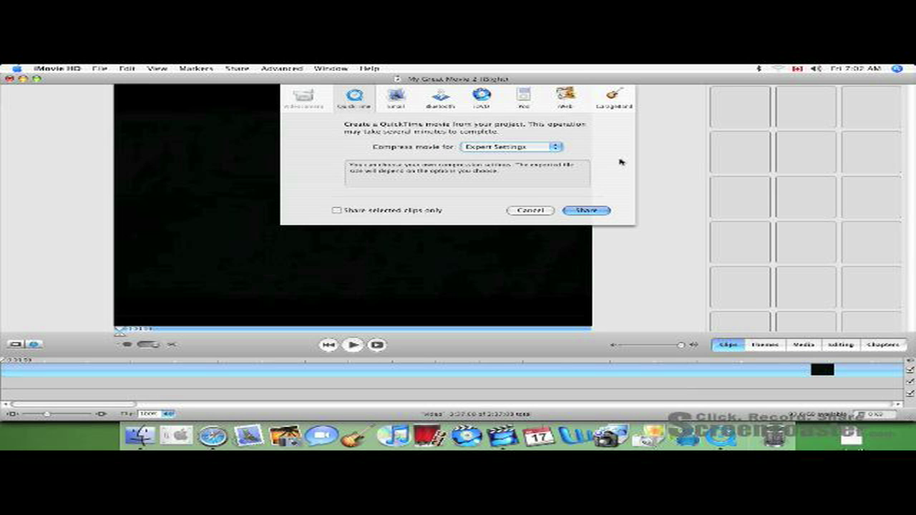
left_click(600, 211)
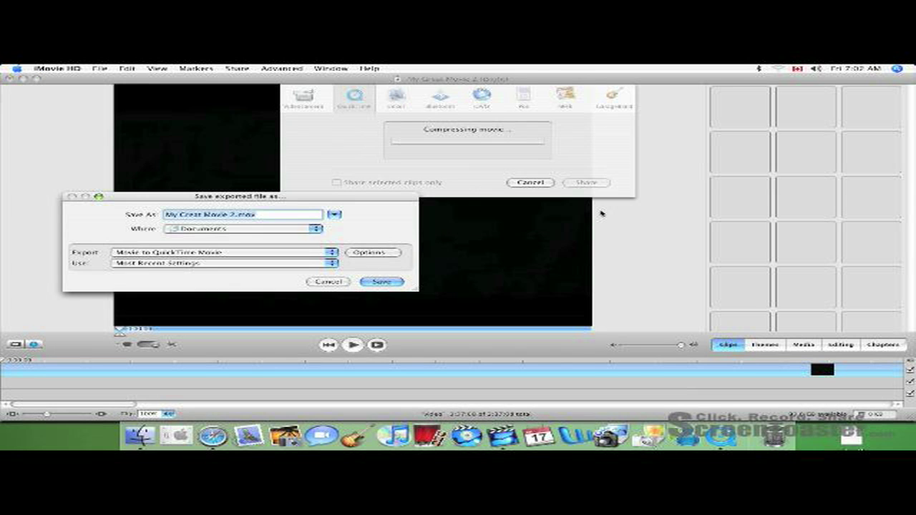
Step: Set the export video compression to H.264 at Best quality, with no filters added
left_click(363, 254)
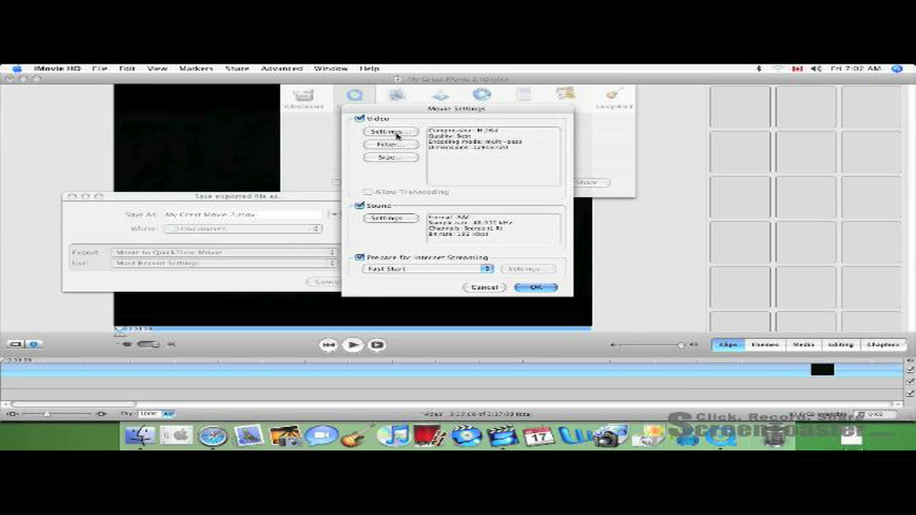
left_click(389, 133)
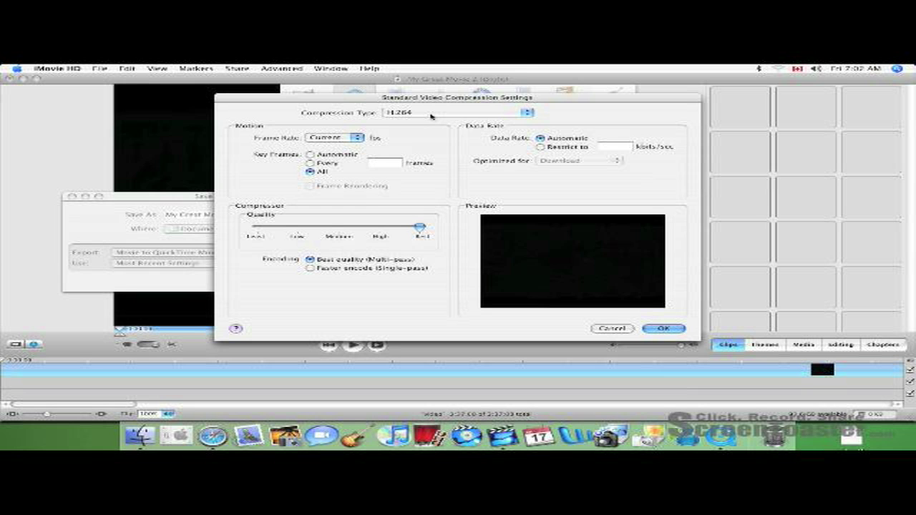
left_click(433, 115)
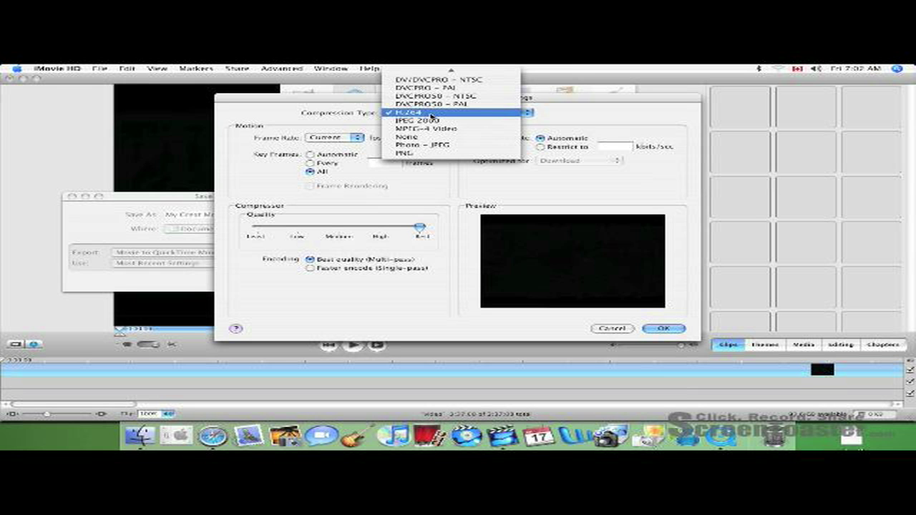
left_click(432, 115)
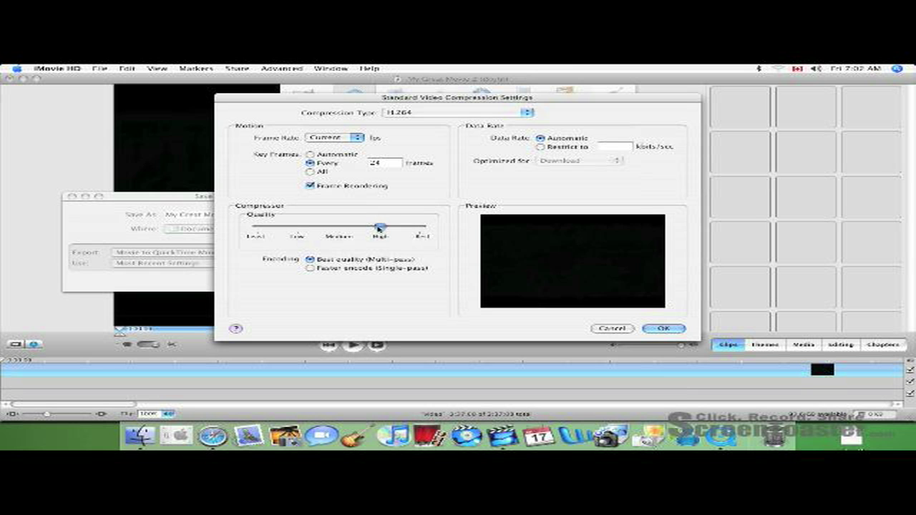
left_click_drag(380, 227, 420, 227)
left_click(662, 328)
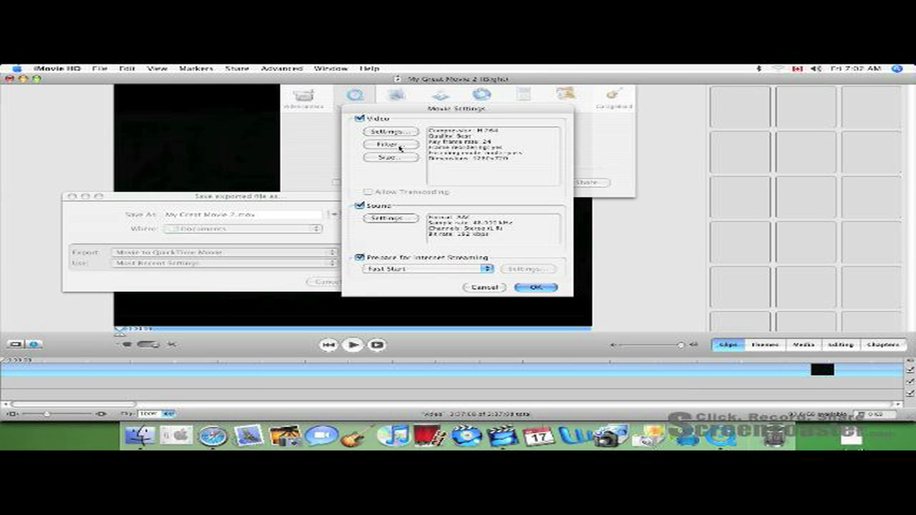
left_click(399, 147)
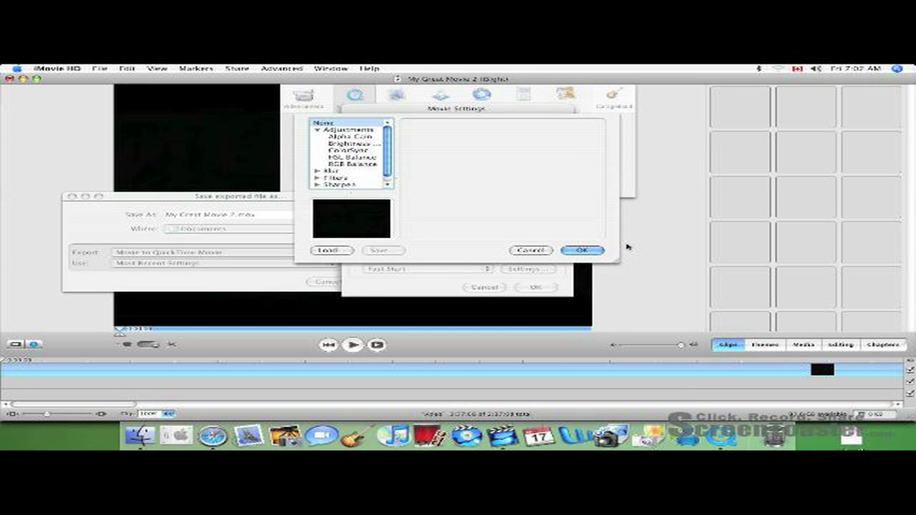
left_click(580, 250)
left_click(387, 156)
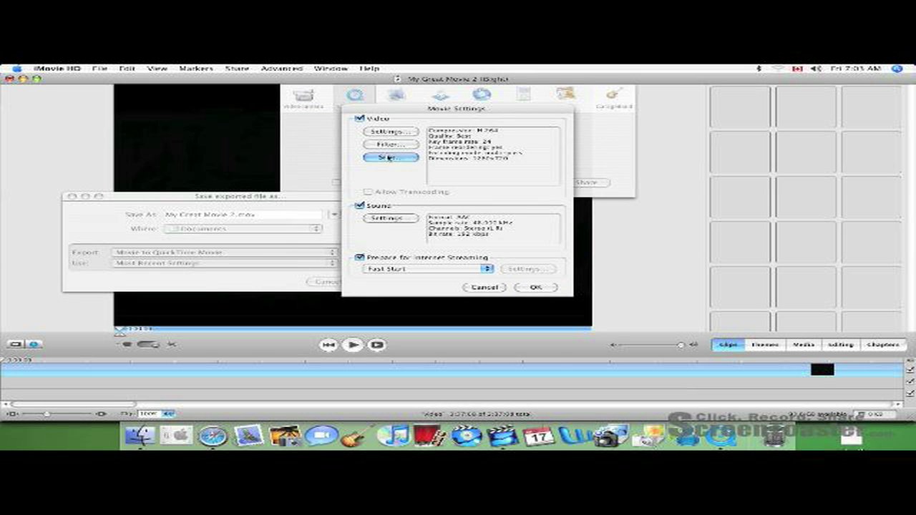
left_click(427, 148)
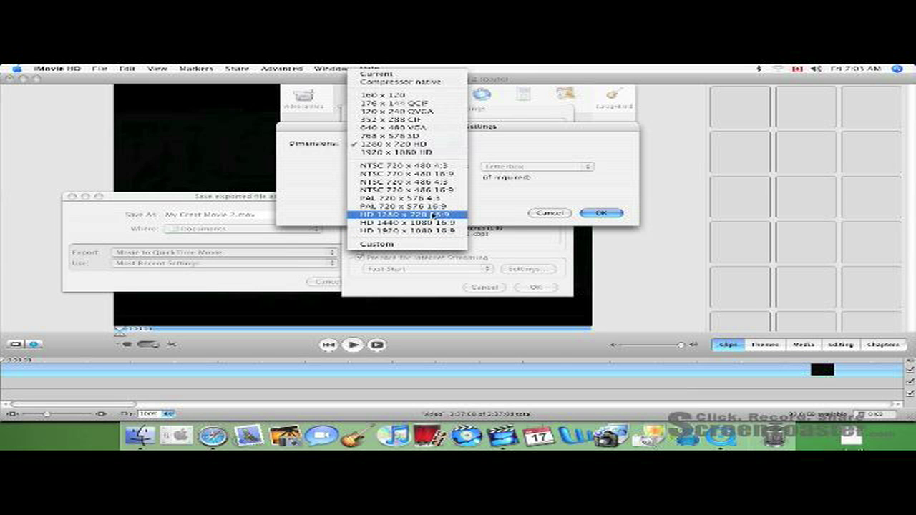
left_click(488, 206)
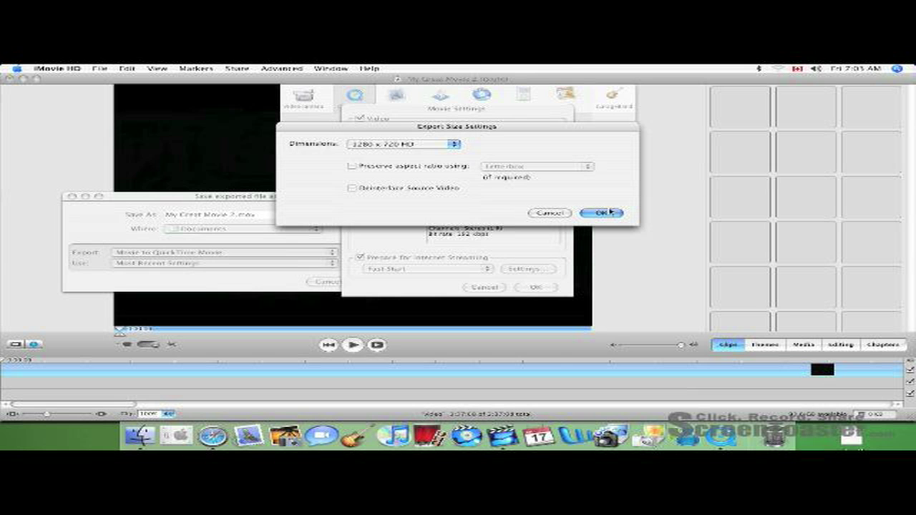
left_click(603, 213)
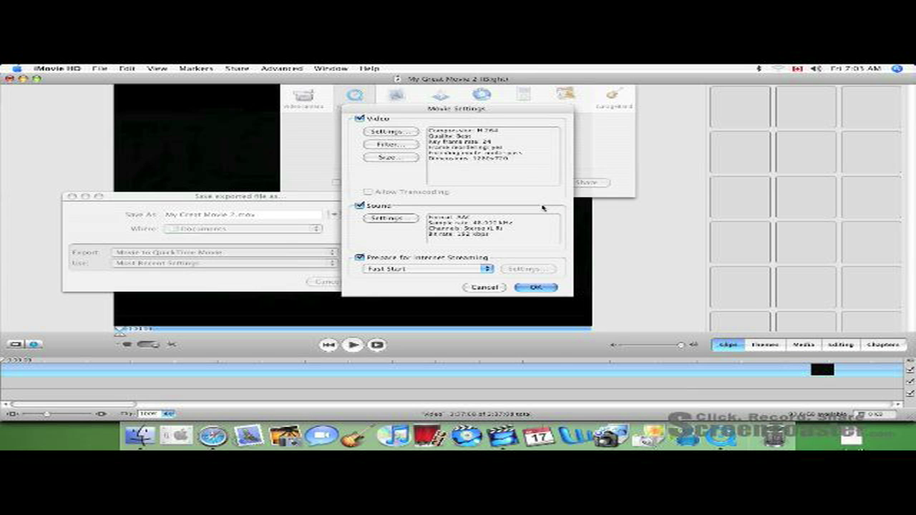
Step: Set the export sound to AAC, Stereo (L R) channels, with Better render quality
left_click(391, 219)
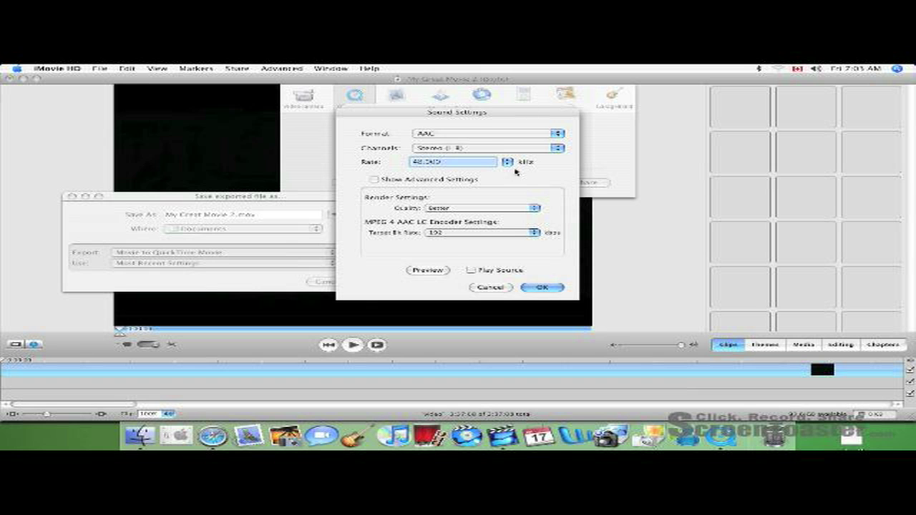
left_click(485, 135)
left_click(465, 150)
left_click(465, 149)
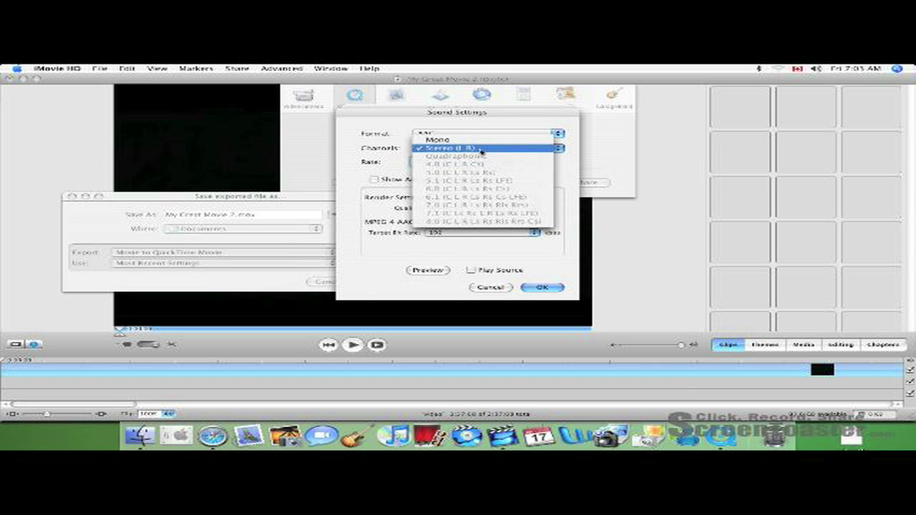
left_click(481, 149)
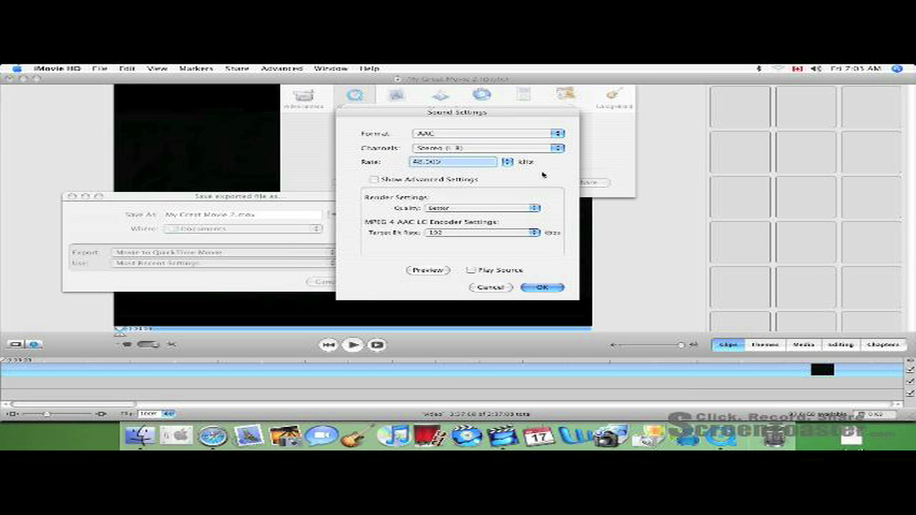
left_click(488, 208)
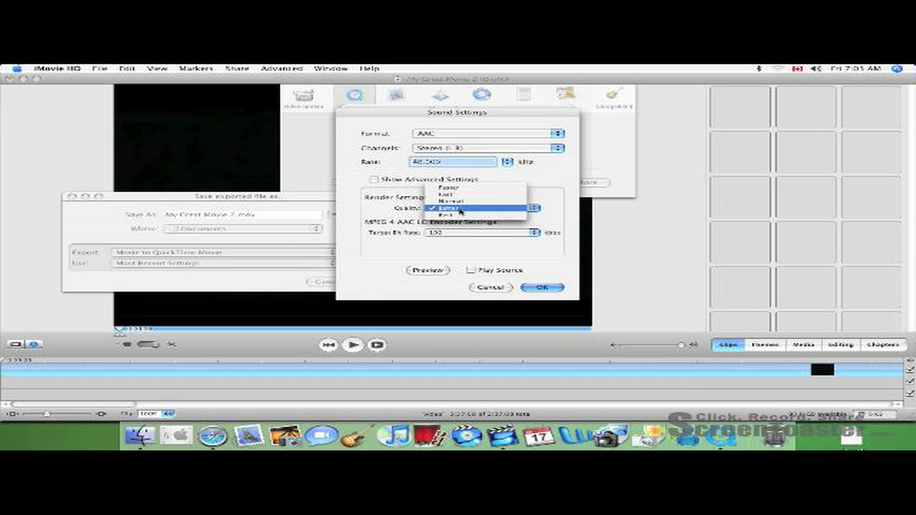
left_click(460, 209)
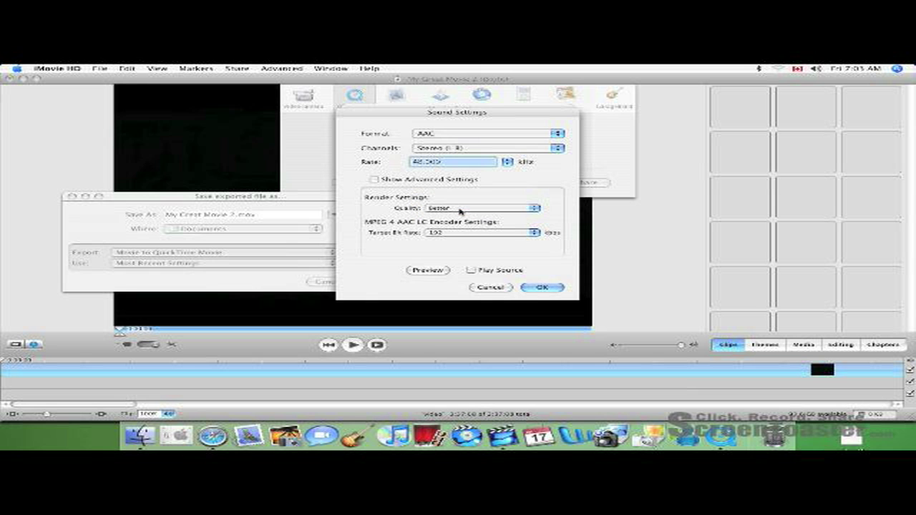
left_click(542, 287)
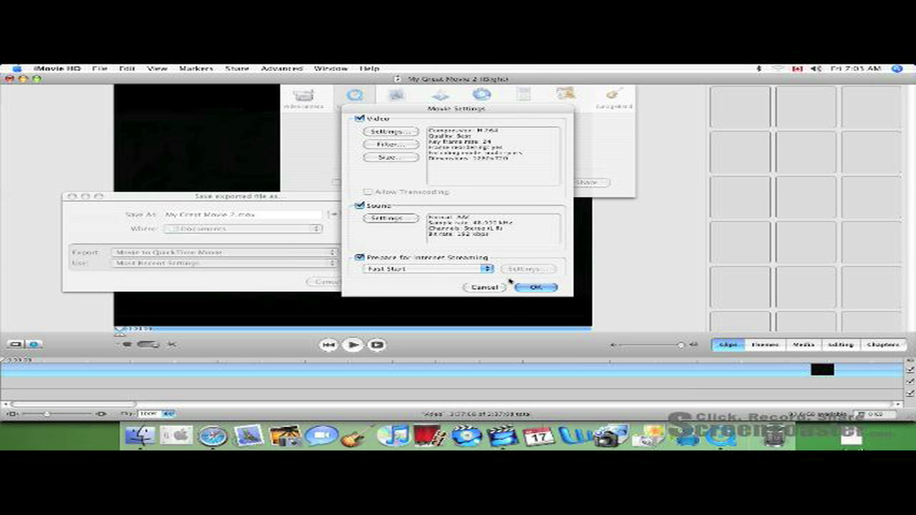
Step: Accept the movie settings and name the export file 'How to make hd on youtube'
left_click(533, 287)
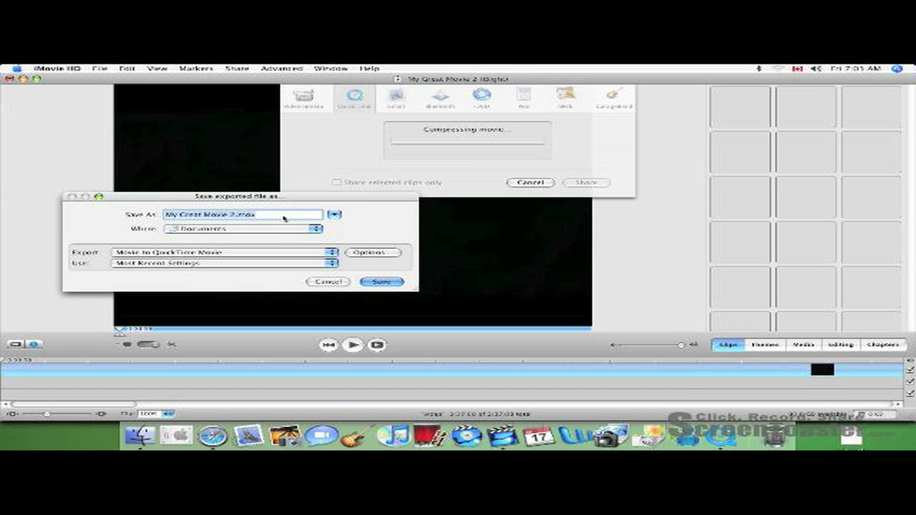
type("My La")
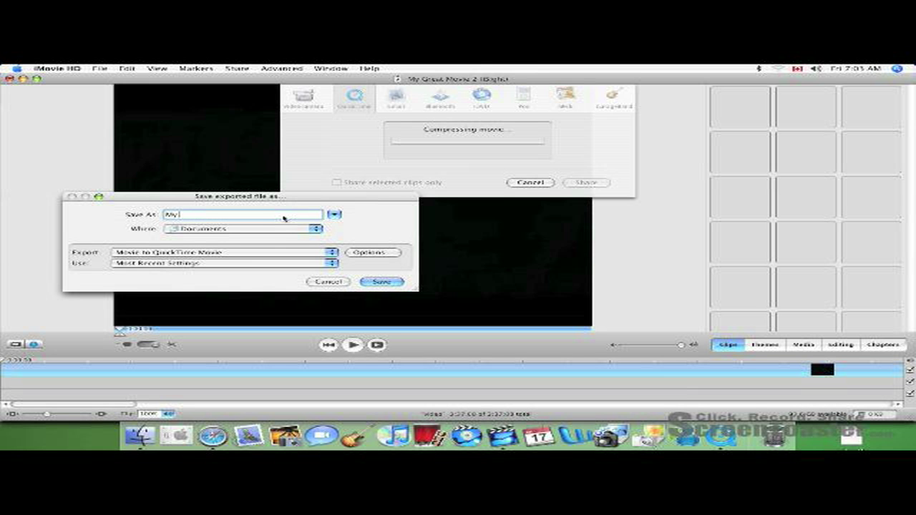
key("BackSpace")
key("BackSpace")
key("BackSpace")
key("BackSpace")
key("BackSpace")
type("How to Ake Hd")
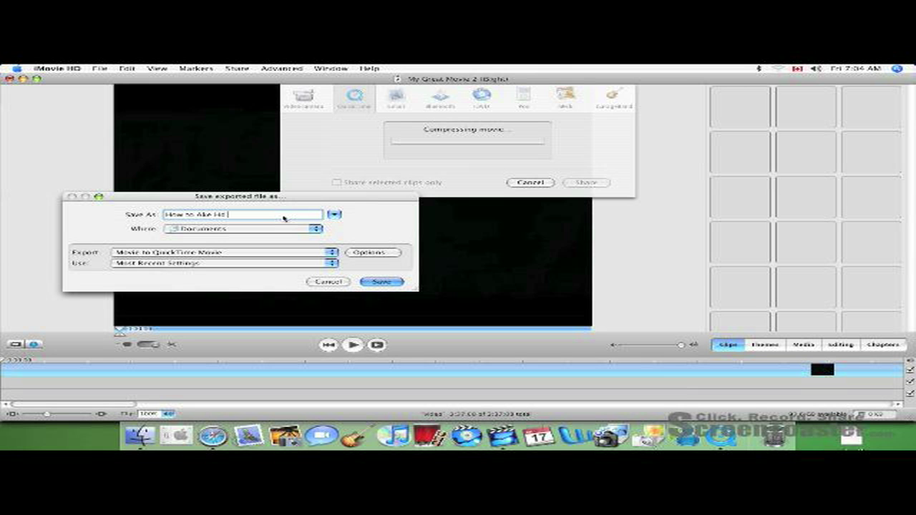
type(" on youtube")
double_click(213, 216)
type("make")
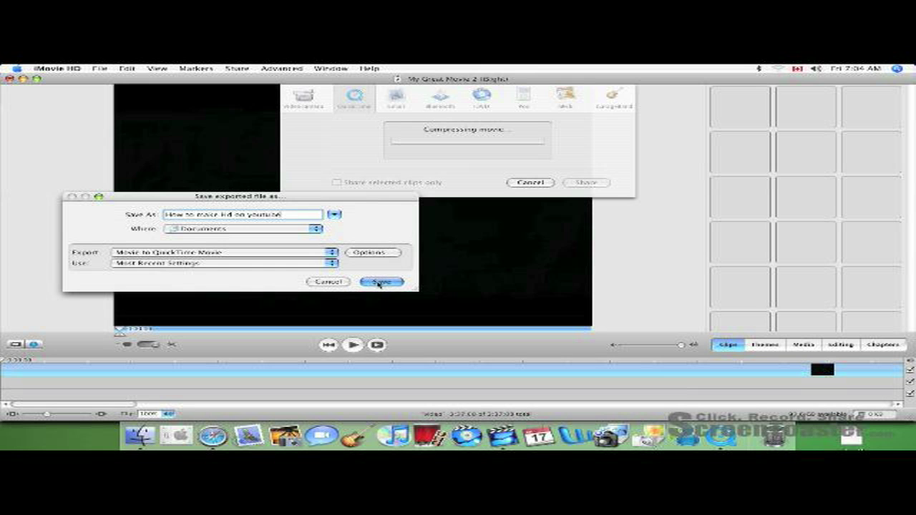
Step: Save the export so iMovie HD starts compressing the QuickTime movie
left_click(379, 283)
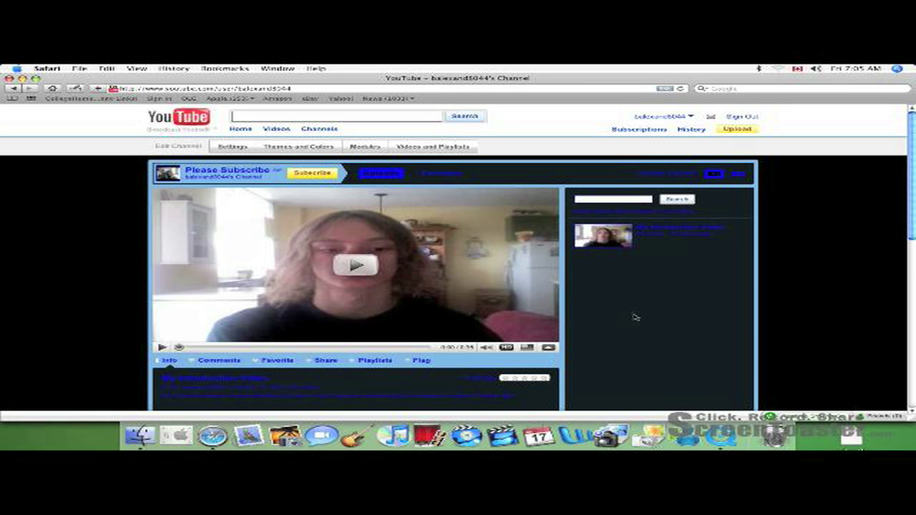
Step: Scroll the channel page and open the 'My Introduction Video' watch page
scroll(458, 258, "down", 2)
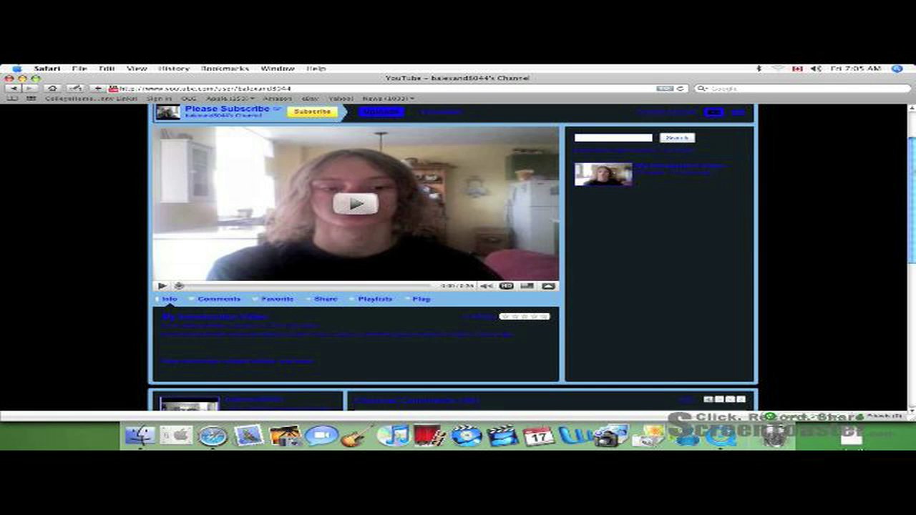
scroll(855, 129, "up", 2)
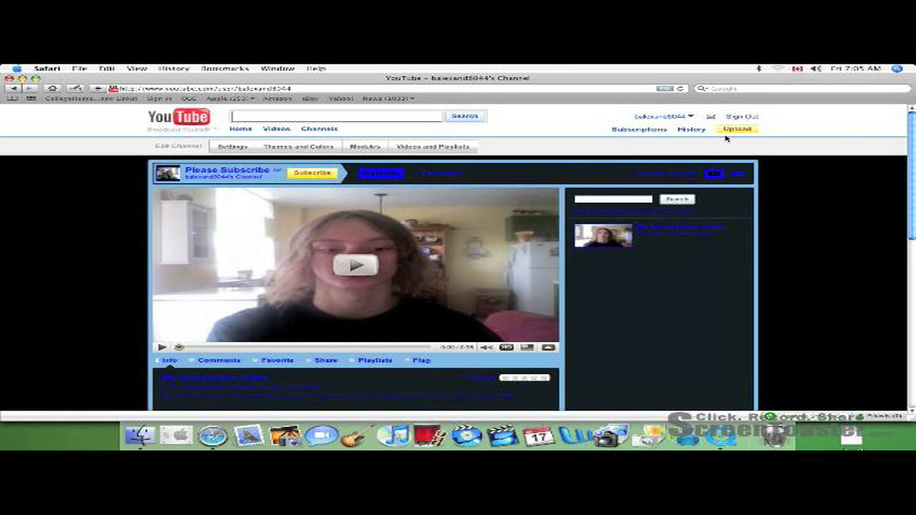
scroll(899, 174, "down", 2)
scroll(900, 173, "up", 1)
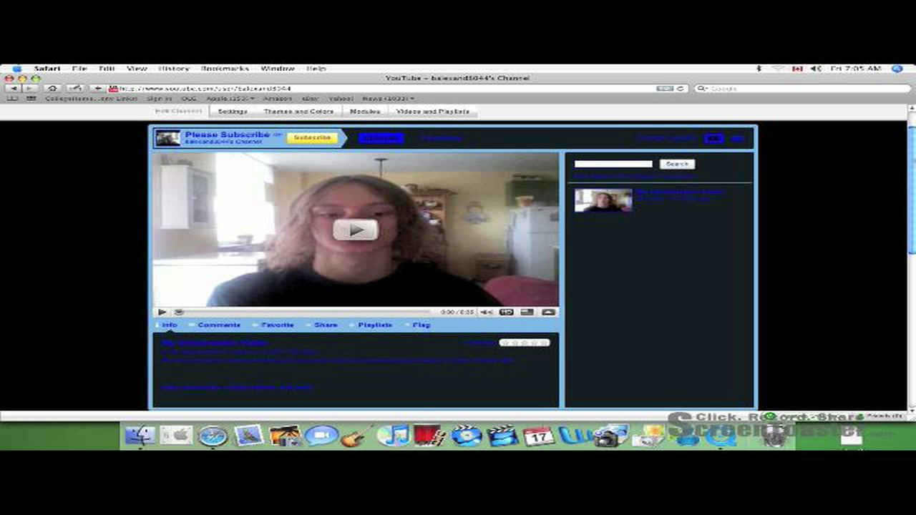
scroll(506, 312, "up", 1)
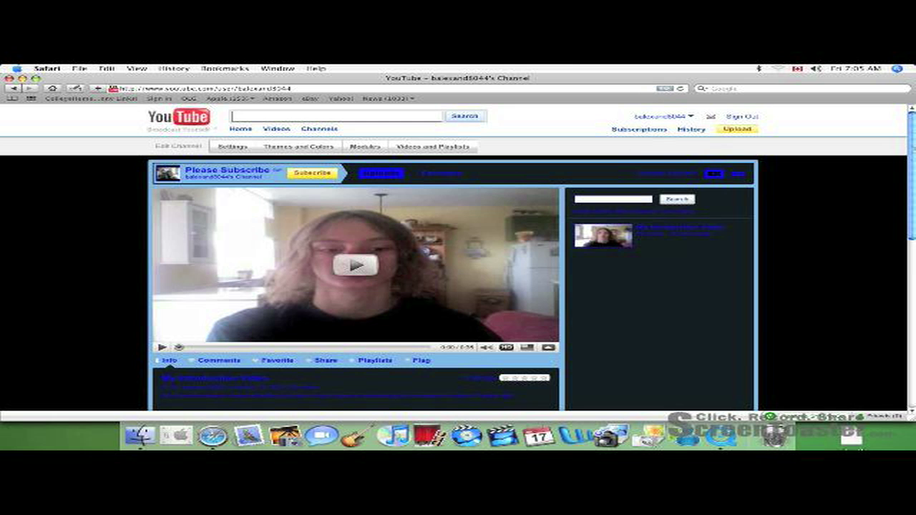
scroll(478, 254, "down", 1)
scroll(478, 255, "down", 2)
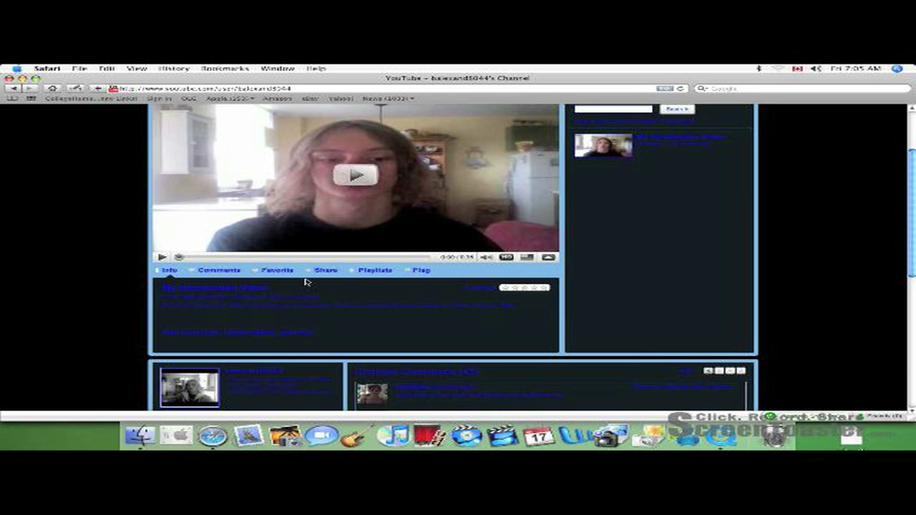
left_click(251, 287)
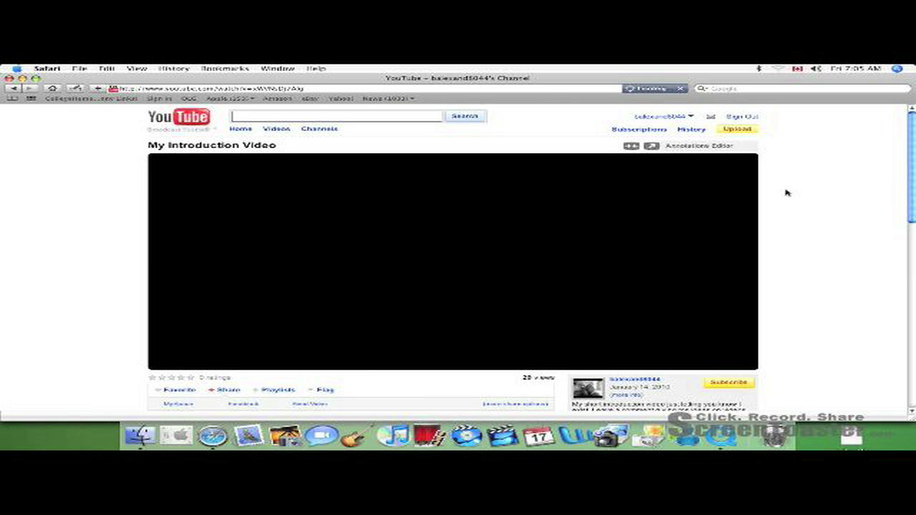
Step: Go from the watch page to the YouTube home page via the logo and browse it
scroll(888, 188, "down", 2)
scroll(888, 188, "up", 2)
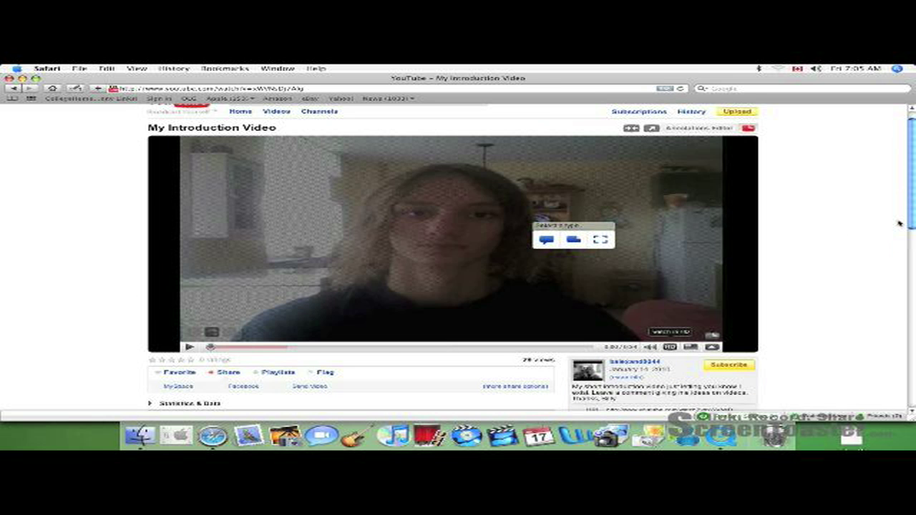
scroll(168, 141, "up", 1)
left_click(175, 118)
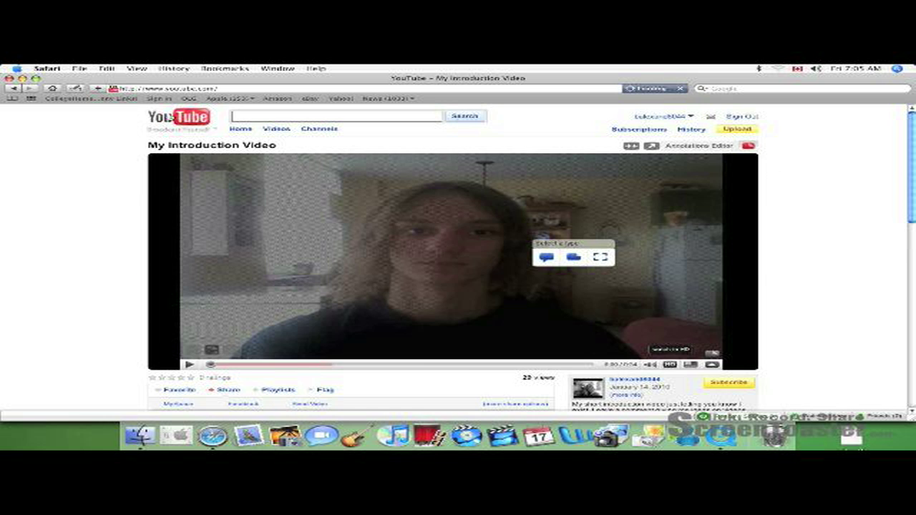
scroll(910, 190, "down", 5)
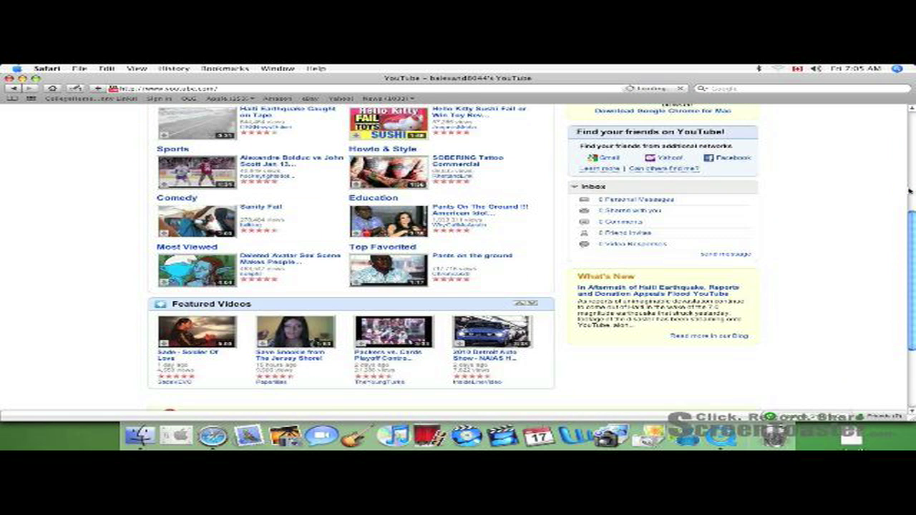
Step: Open your own channel page from the account menu and scroll through it
left_click(660, 116)
left_click(660, 115)
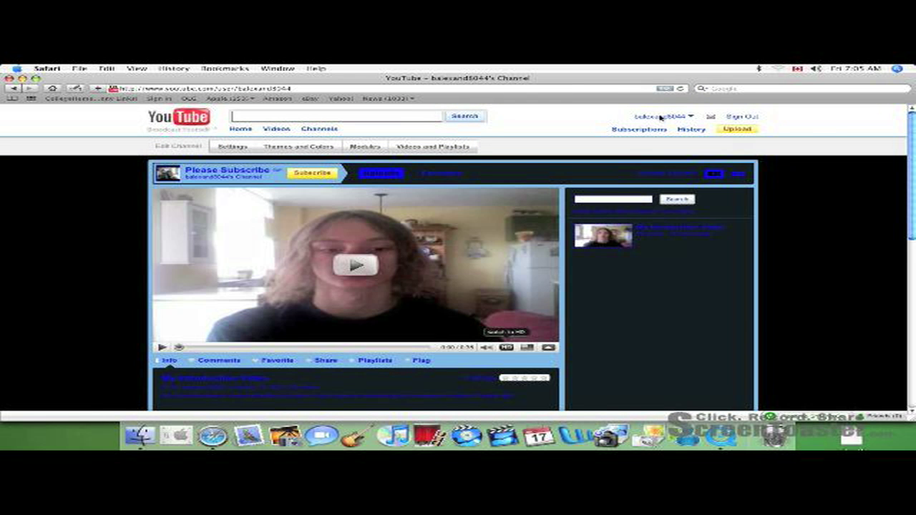
scroll(506, 347, "down", 10)
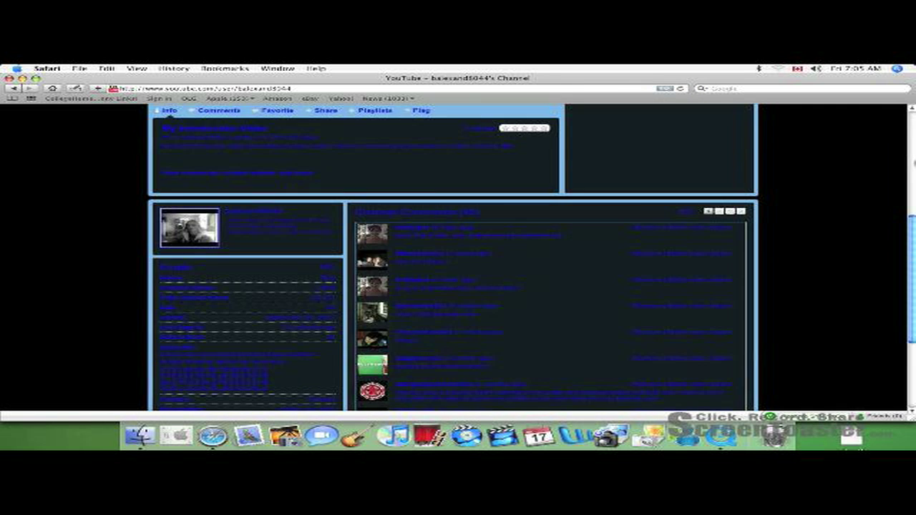
scroll(681, 117, "up", 10)
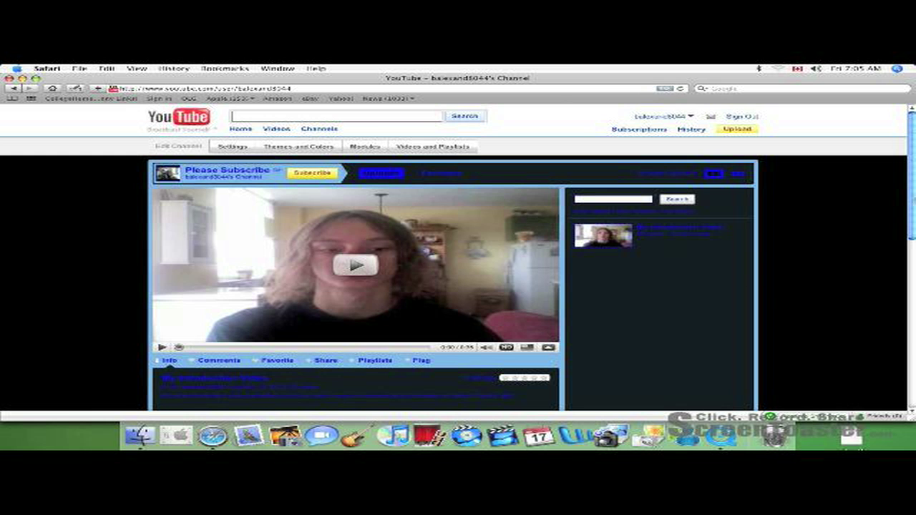
scroll(835, 237, "down", 10)
scroll(849, 321, "up", 10)
scroll(896, 229, "down", 5)
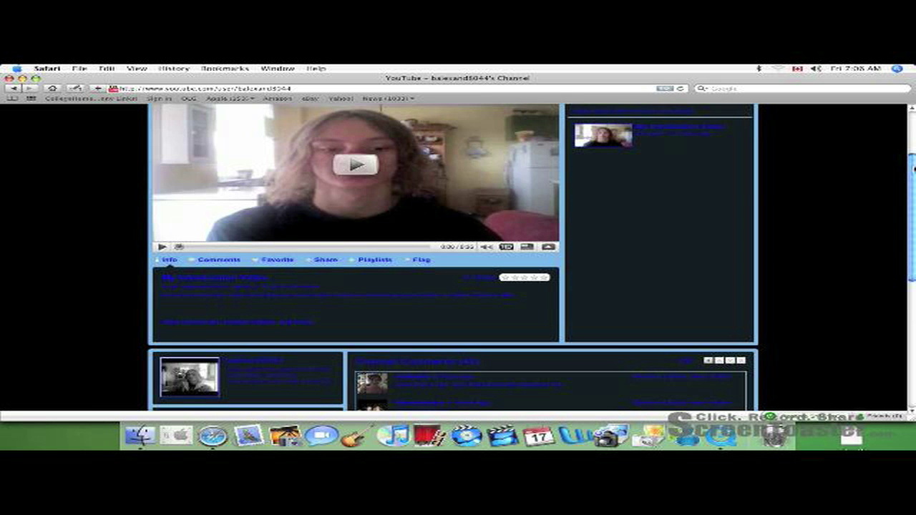